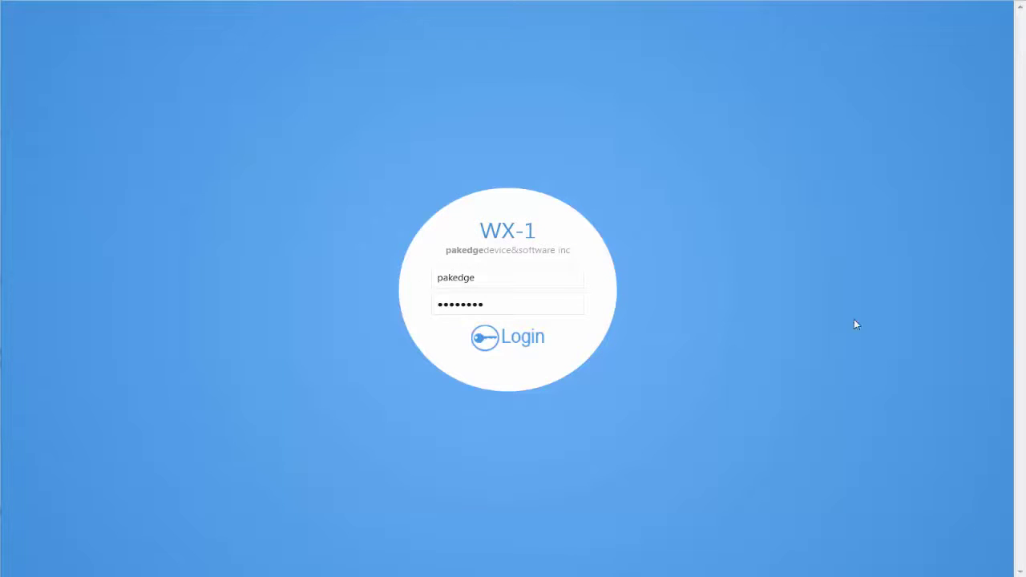
# Log in to the WX-1 with the pre-filled administrator username and password.
pyautogui.click(525, 339)
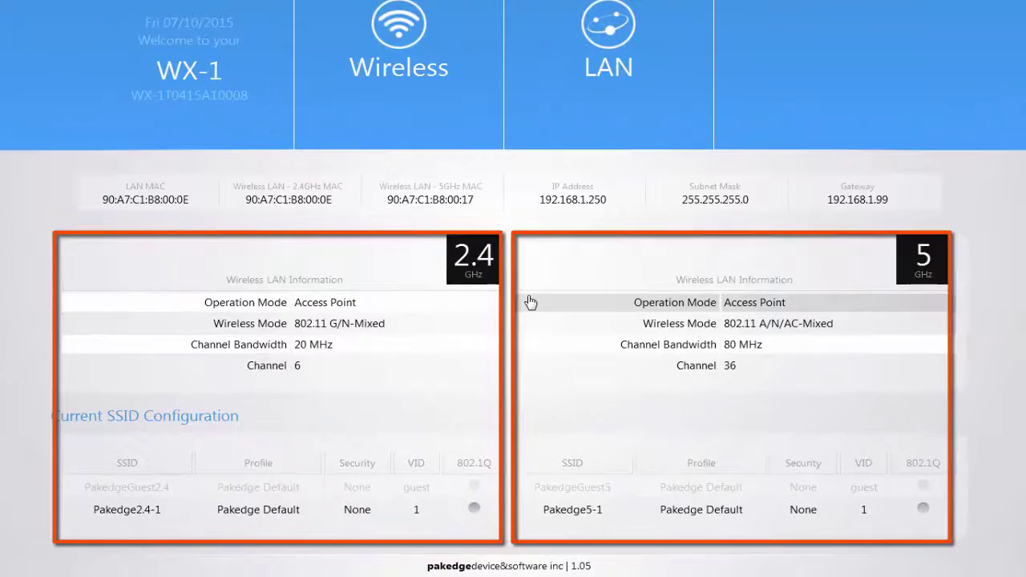
# Scroll through the dashboard's Current Connections and Statistics, then return to the top.
pyautogui.scroll(-3, 531, 302)
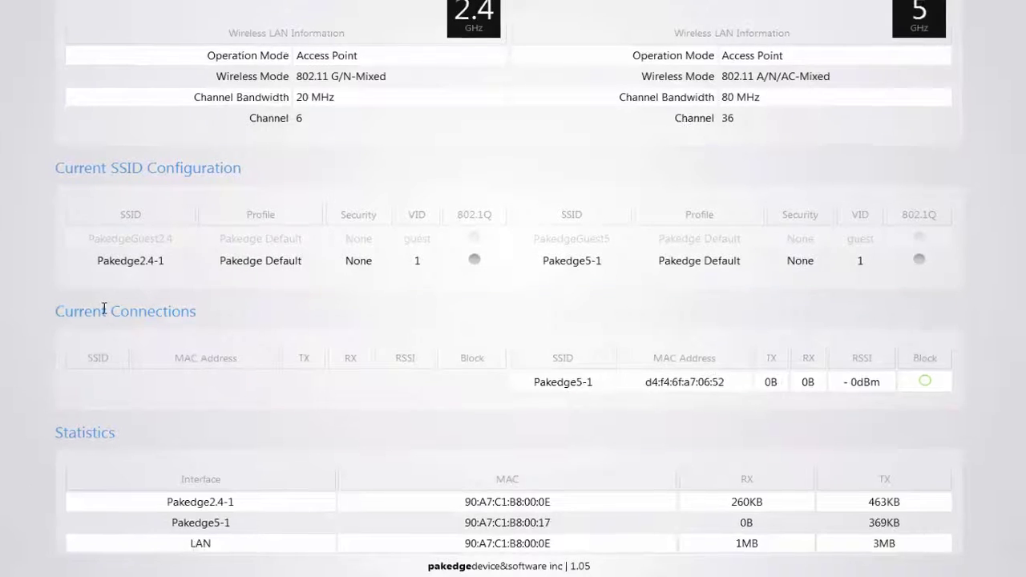
pyautogui.scroll(3, 133, 329)
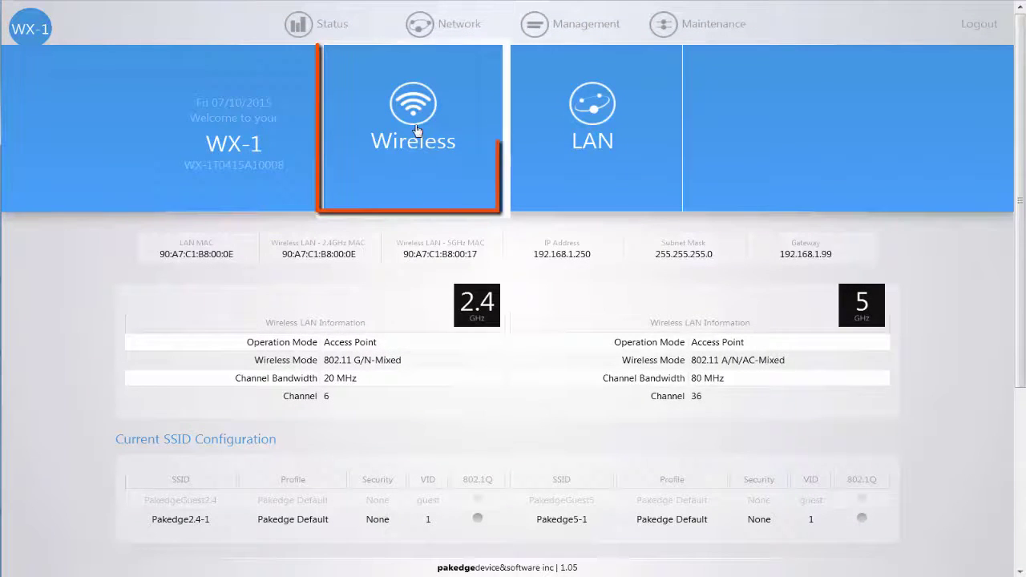
# Open LAN settings and highlight IP address 192.168.1.250 and gateway 192.168.1.99.
pyautogui.click(597, 131)
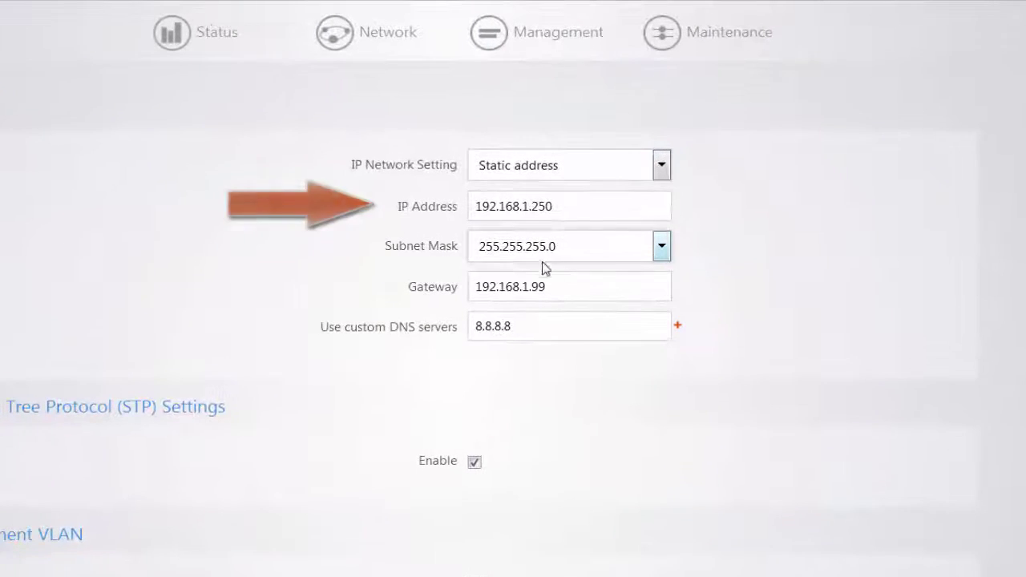
pyautogui.moveTo(566, 210); pyautogui.dragTo(388, 201)
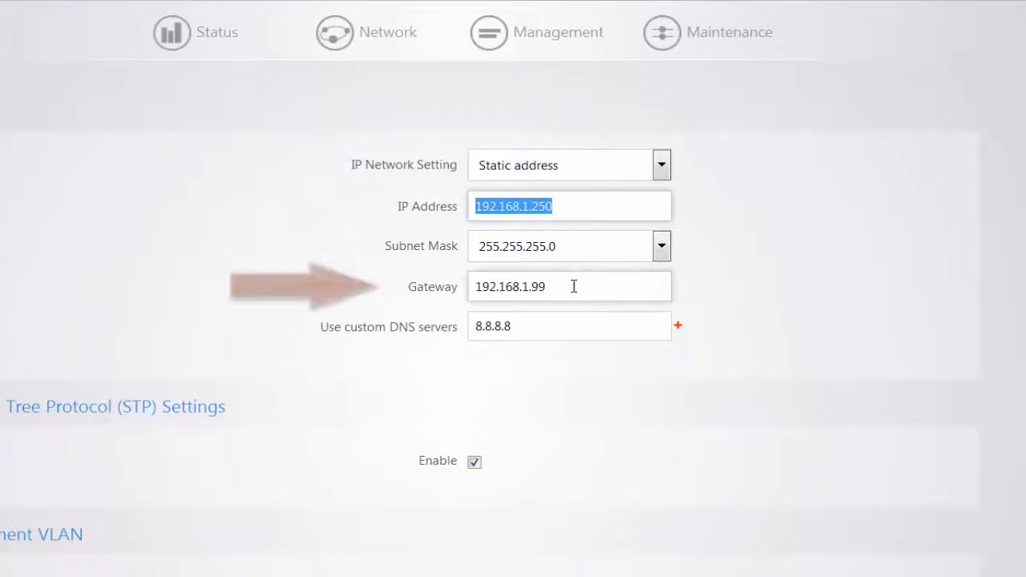
pyautogui.moveTo(572, 286); pyautogui.dragTo(356, 275)
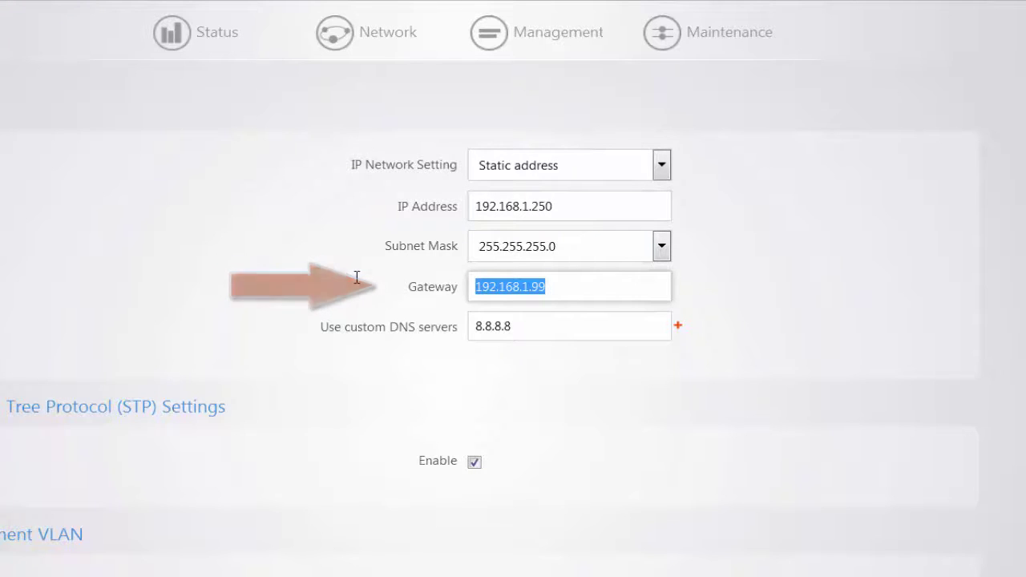
# Open Network > Wireless and confirm country code US and 2.4 GHz Access Point mode.
pyautogui.moveTo(403, 32)
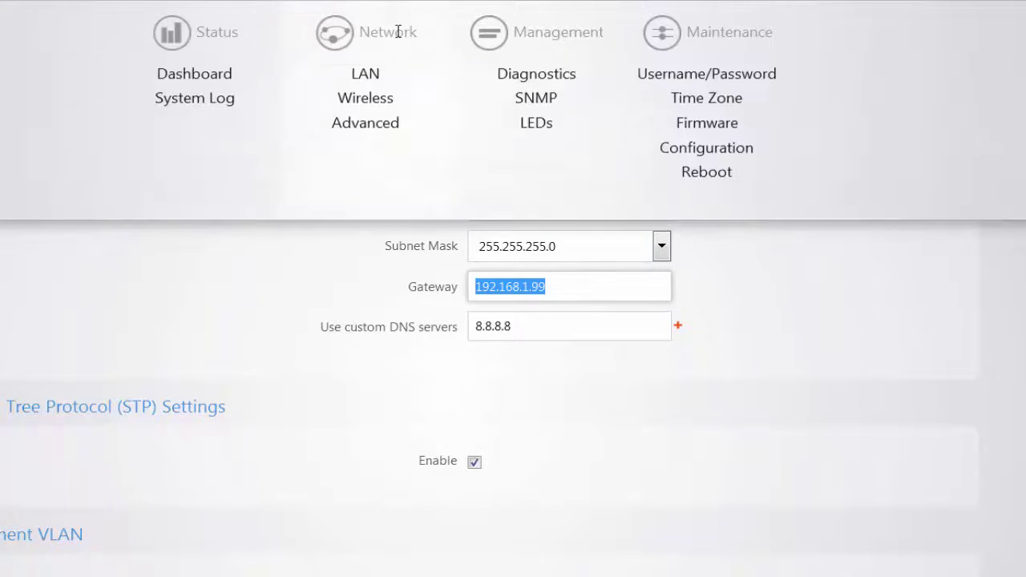
pyautogui.click(374, 104)
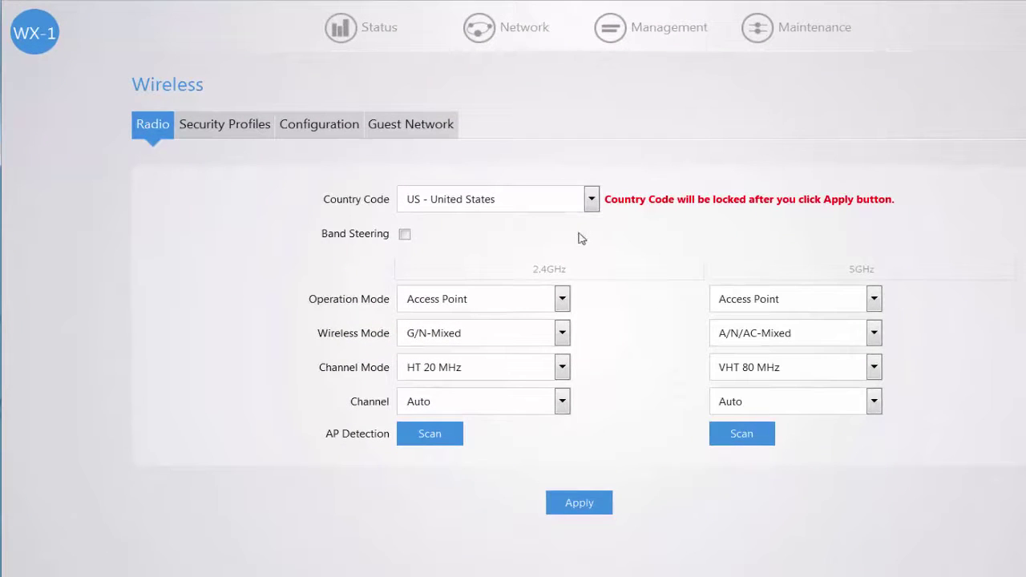
pyautogui.click(591, 202)
pyautogui.click(590, 201)
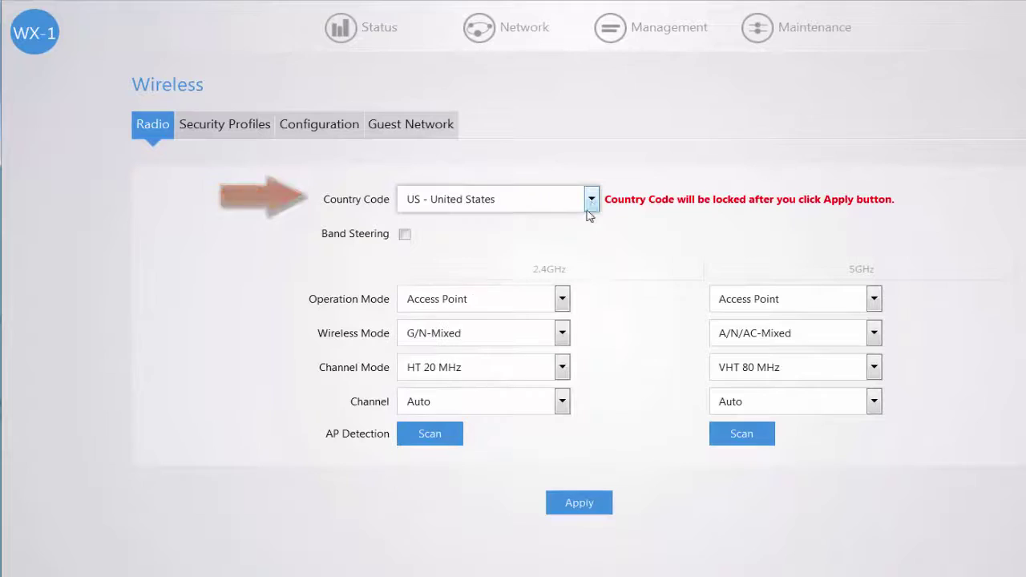
pyautogui.click(563, 299)
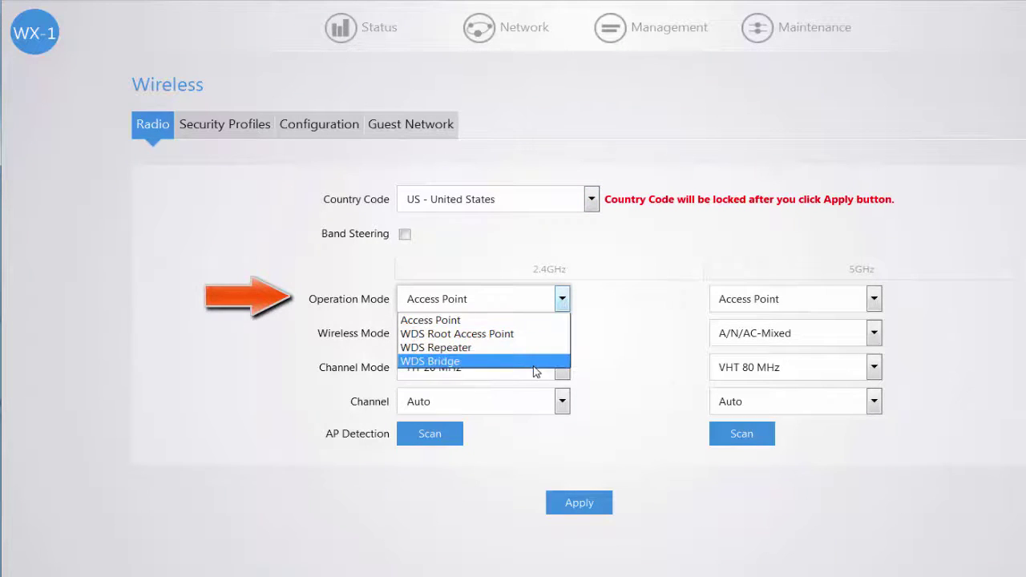
pyautogui.click(553, 320)
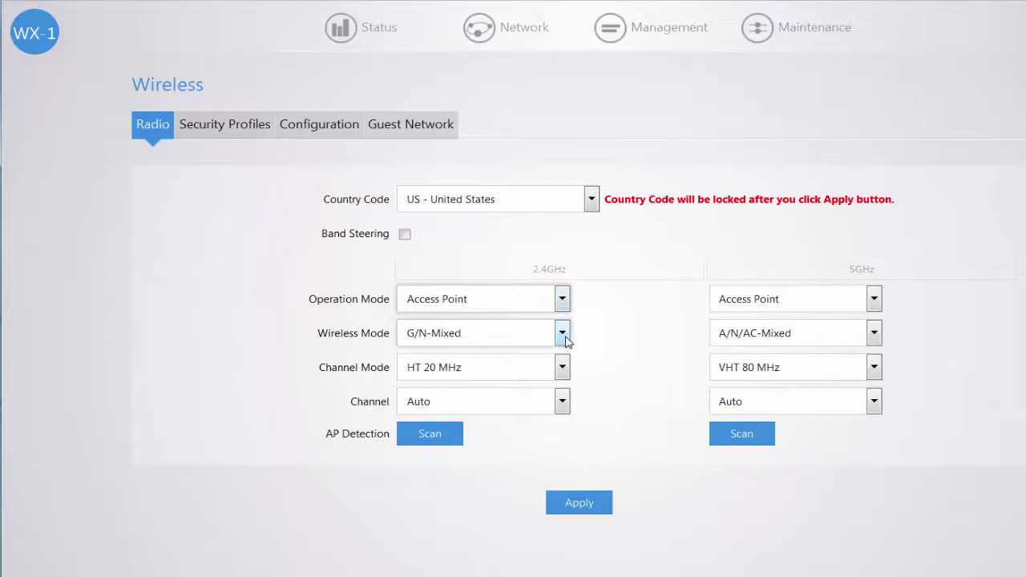
# Keep 2.4 GHz at G/N-Mixed, HT 20 MHz and Auto channel, then scan for nearby access points.
pyautogui.click(564, 335)
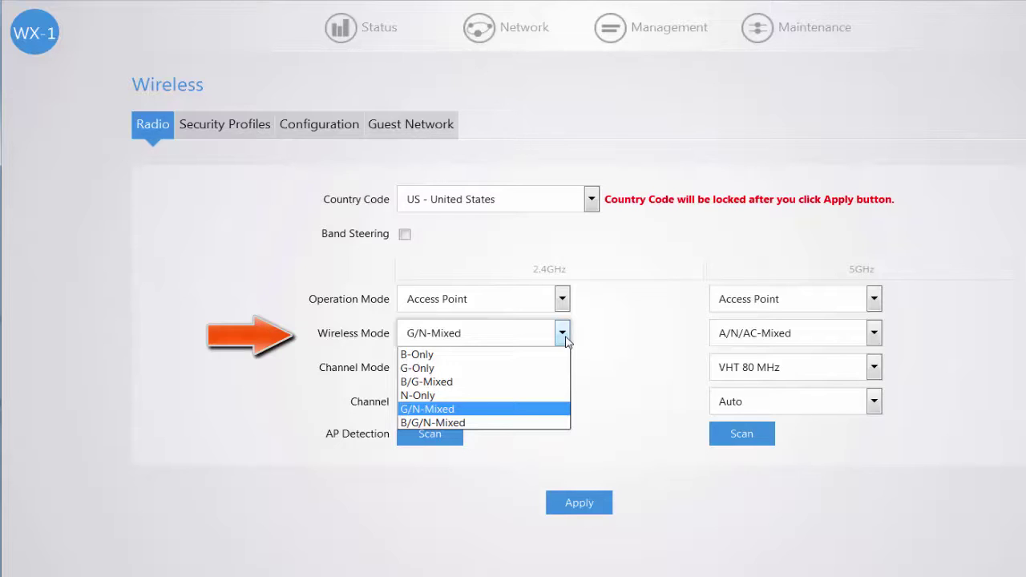
pyautogui.click(564, 336)
pyautogui.click(564, 367)
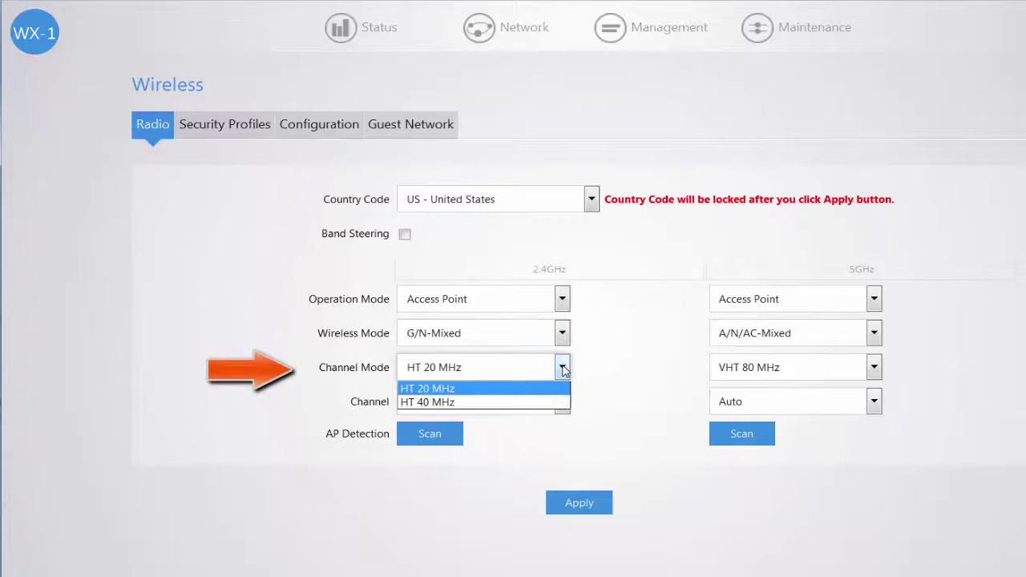
pyautogui.click(563, 367)
pyautogui.click(563, 402)
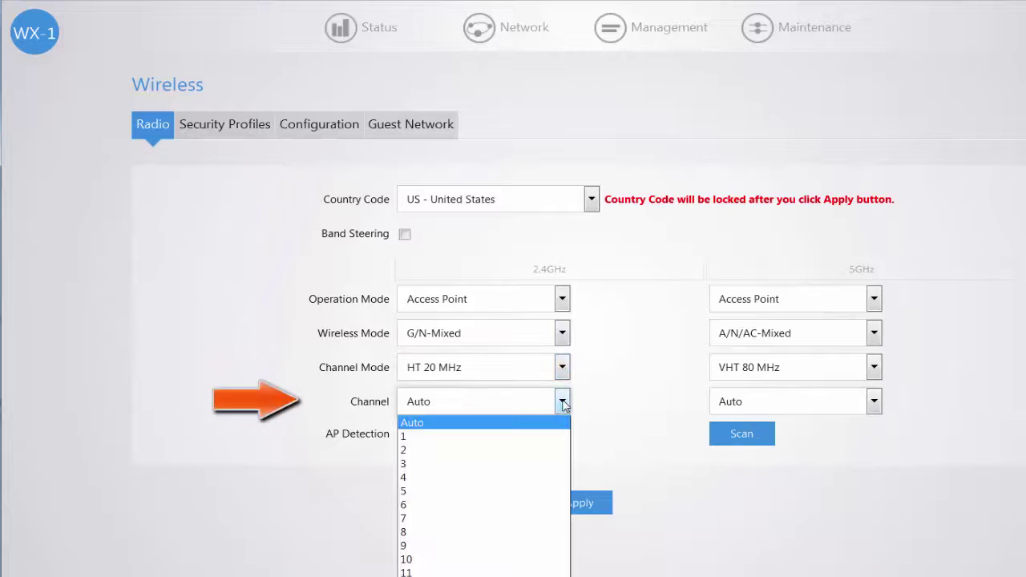
pyautogui.click(563, 401)
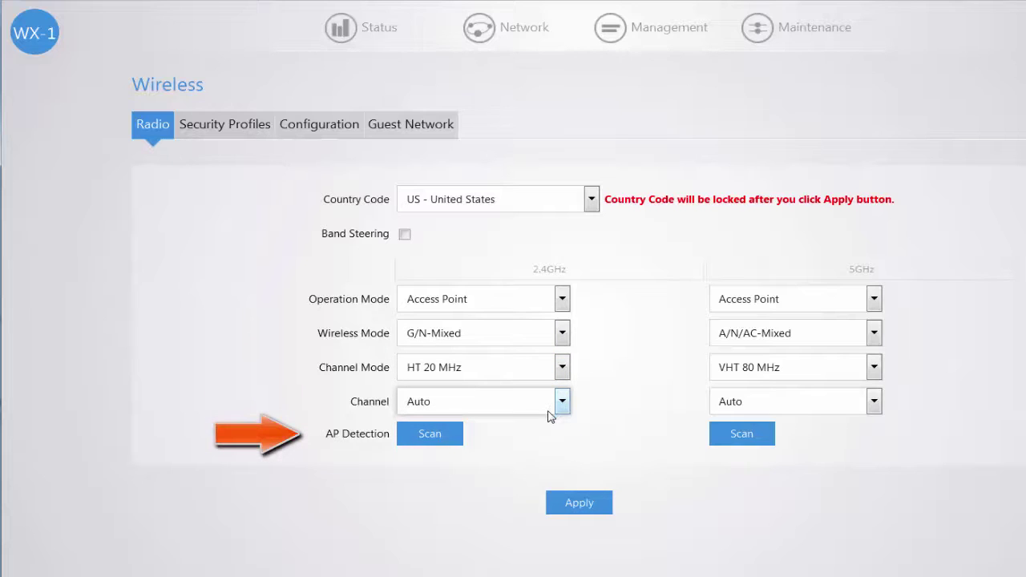
pyautogui.click(437, 445)
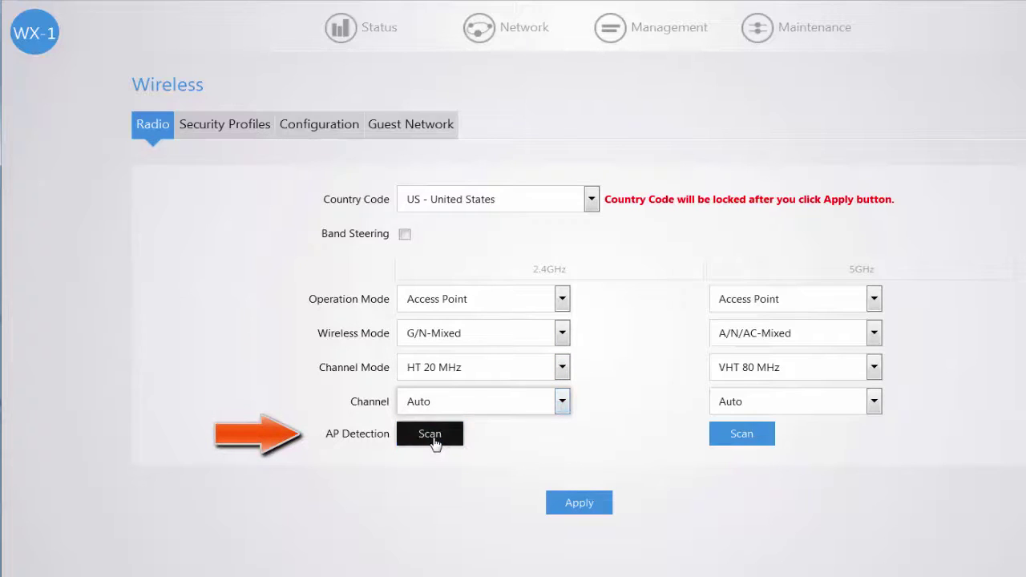
# Set the Pakedge Default security profile to WPA2 PSK with a new password and apply it.
pyautogui.click(222, 129)
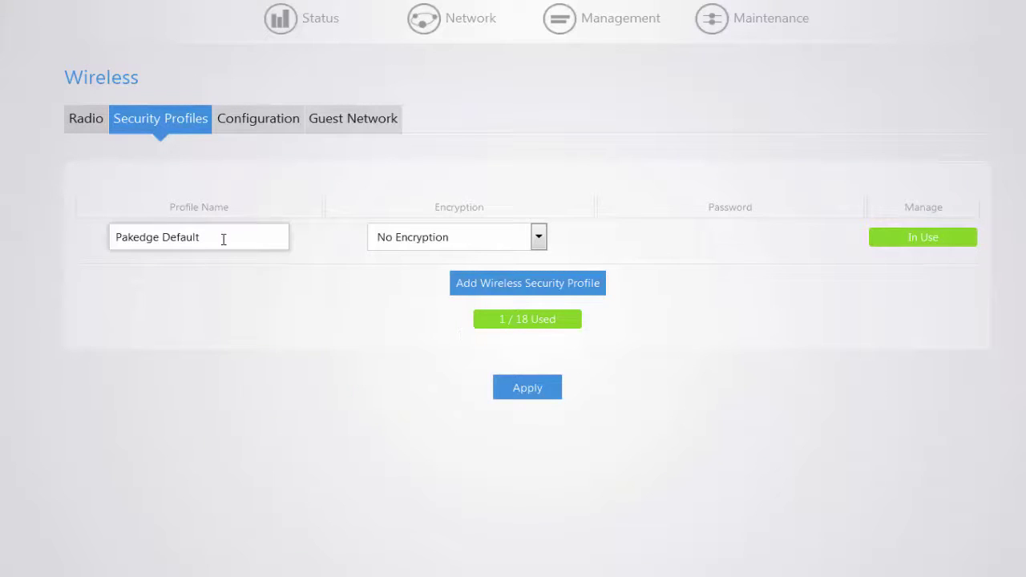
pyautogui.moveTo(224, 238); pyautogui.dragTo(83, 229)
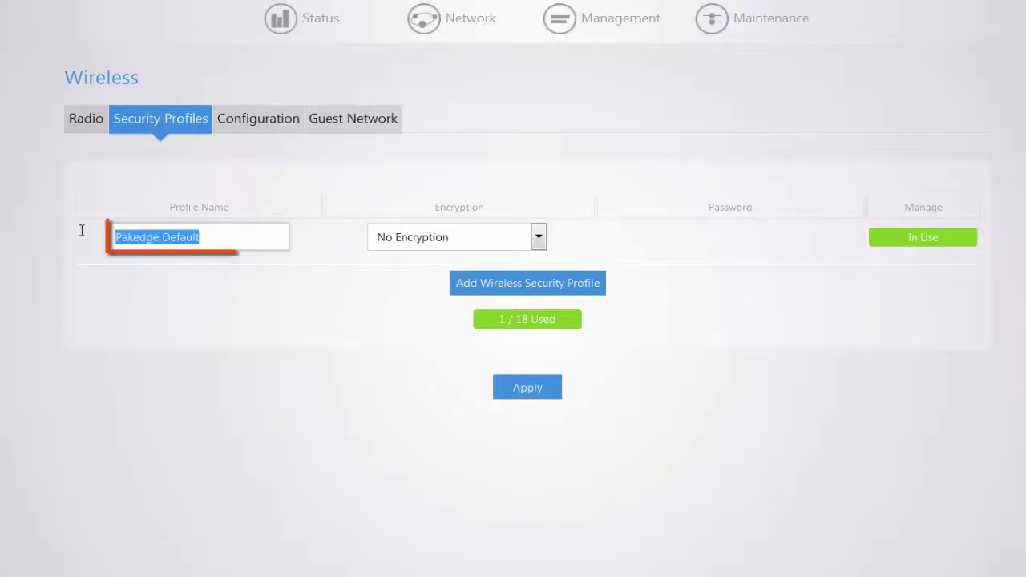
pyautogui.click(539, 237)
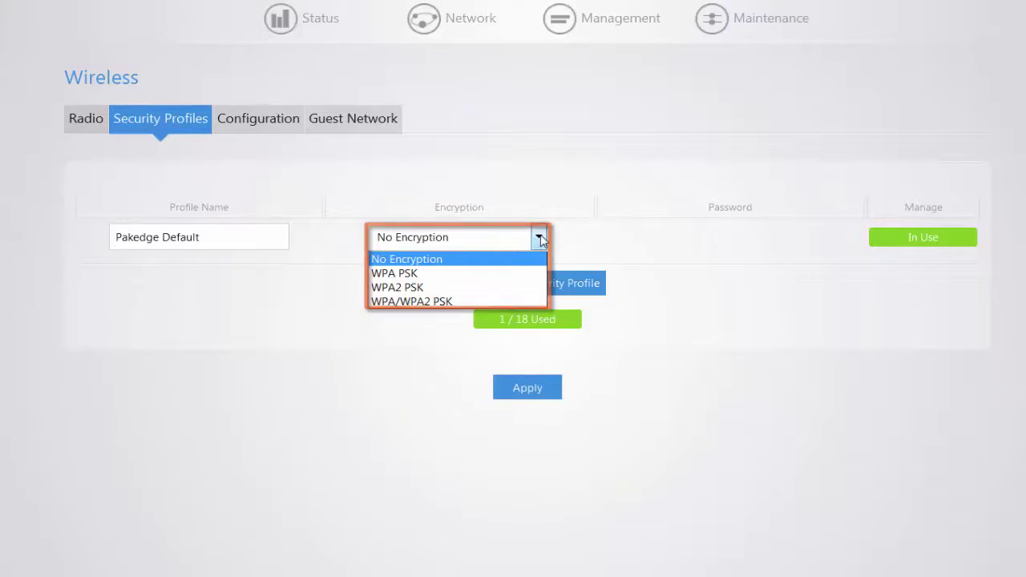
pyautogui.click(453, 293)
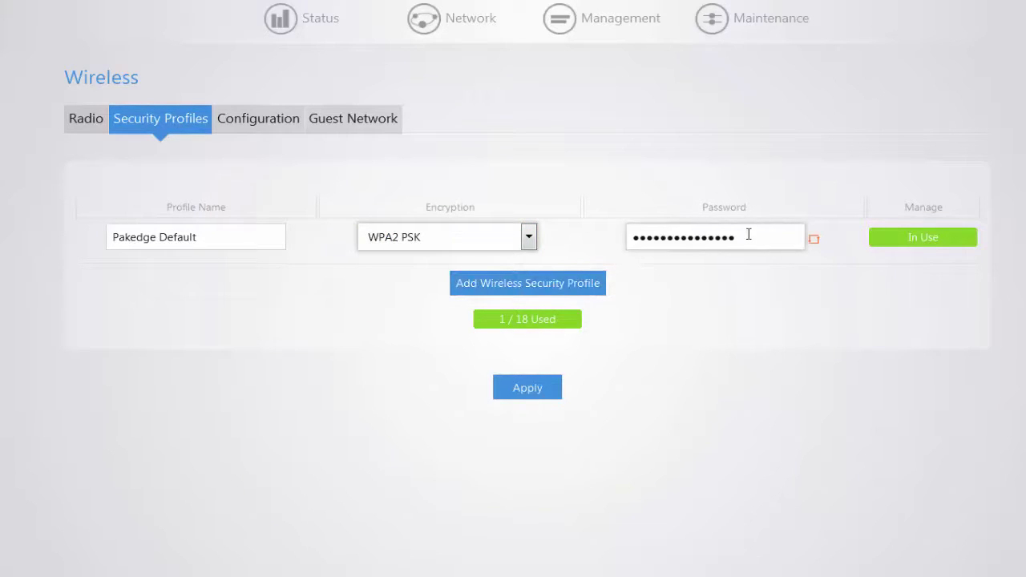
pyautogui.moveTo(748, 232); pyautogui.dragTo(593, 242)
pyautogui.click(653, 293)
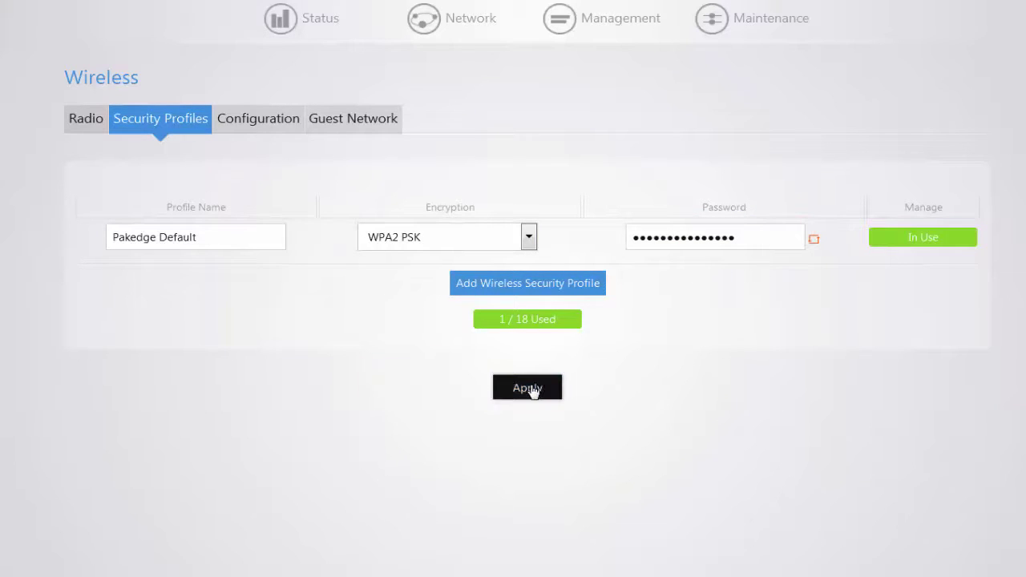
pyautogui.click(259, 124)
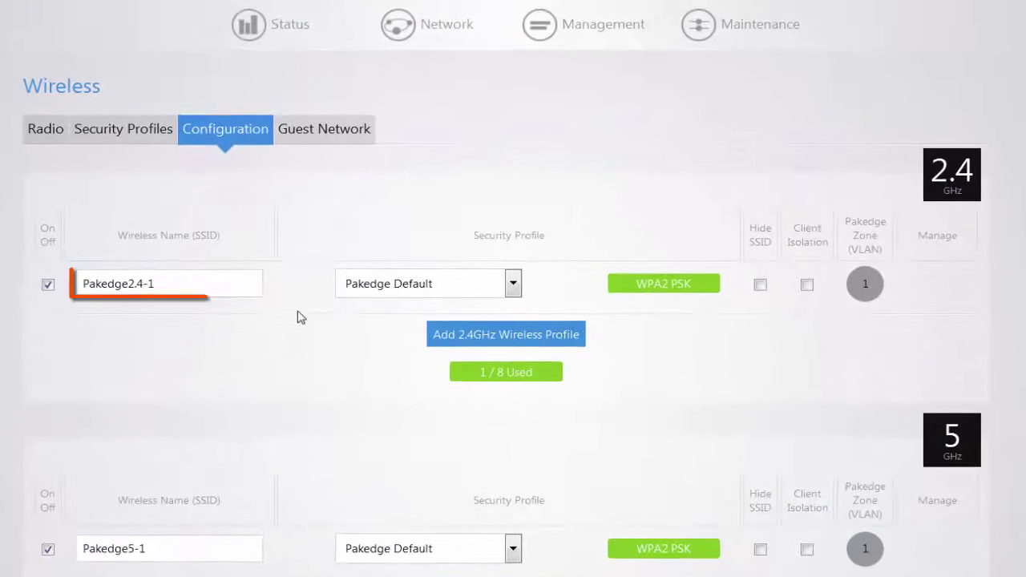
# Keep Pakedge Default security on Pakedge2.4-1, assign it to Zone 2 (Streaming Zone), and apply.
pyautogui.click(514, 284)
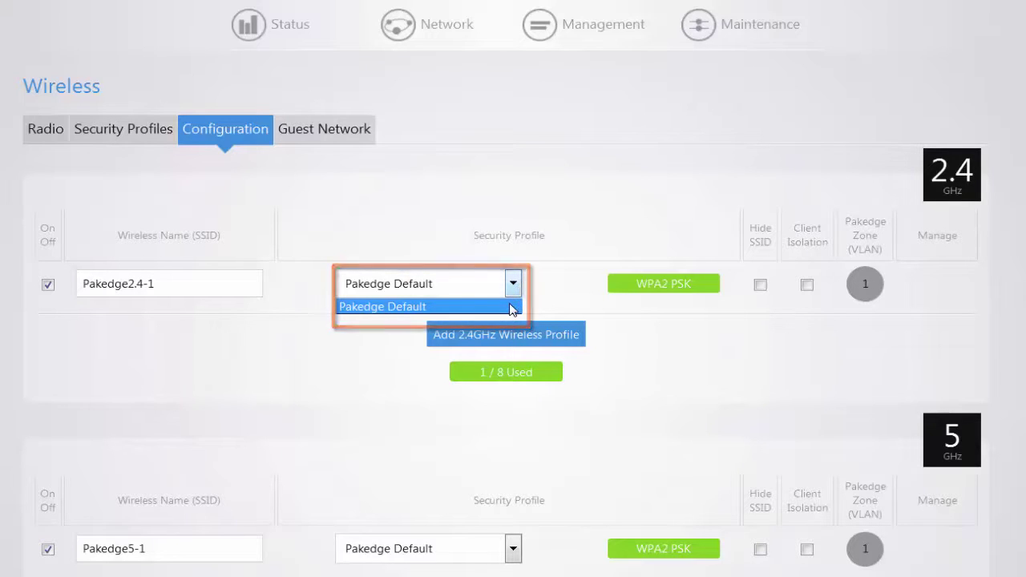
pyautogui.click(535, 291)
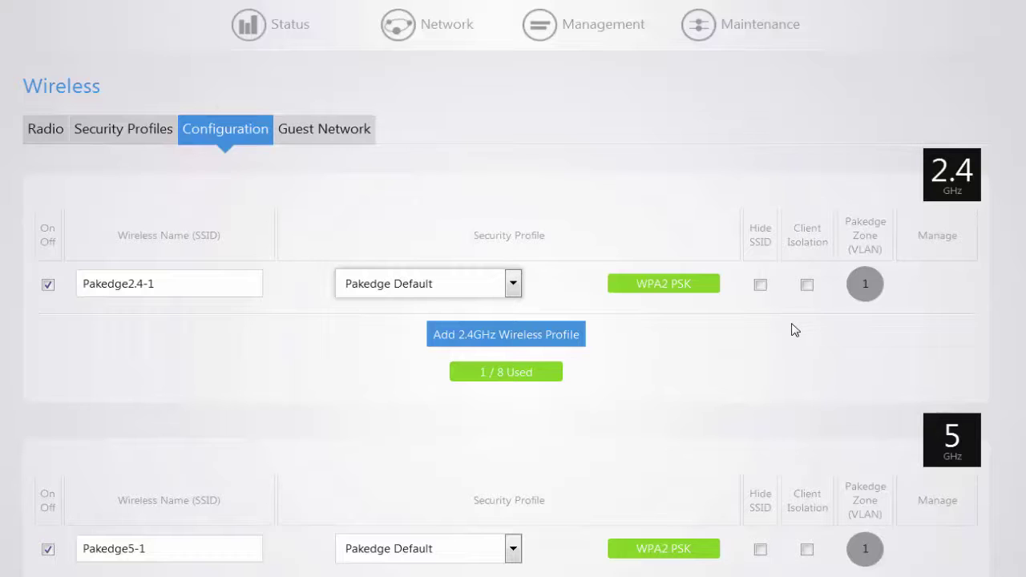
pyautogui.click(865, 283)
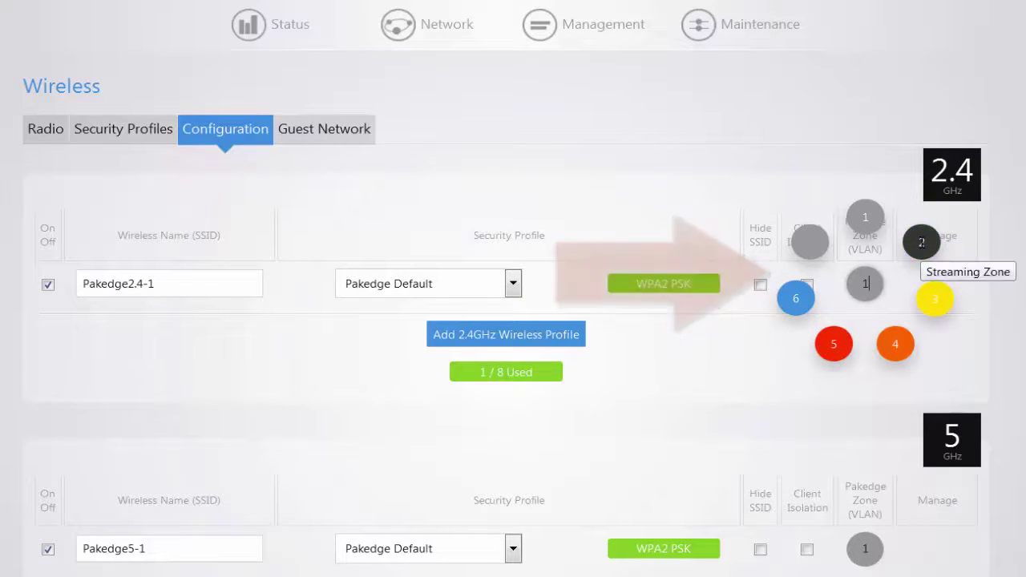
pyautogui.click(922, 242)
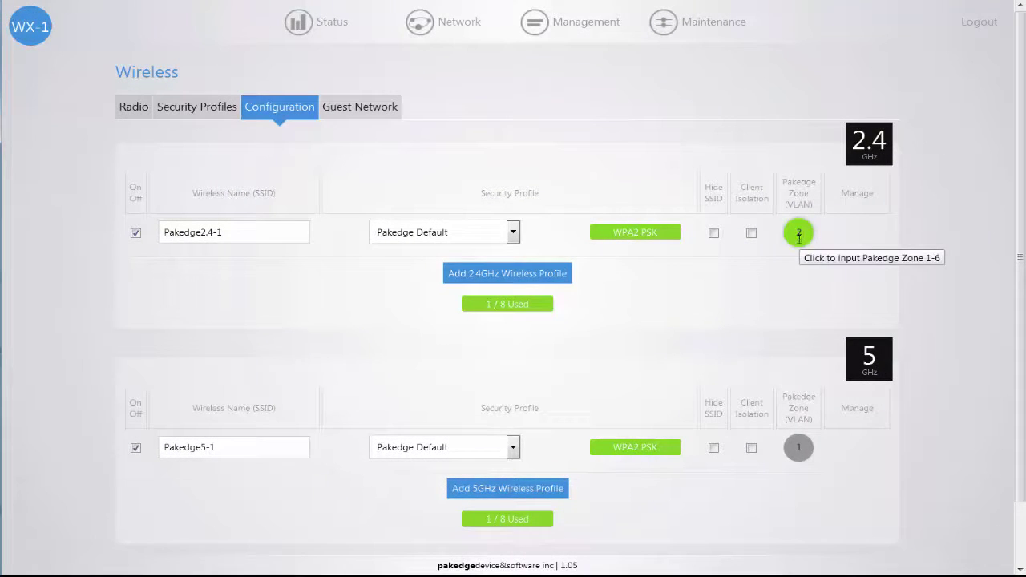
pyautogui.scroll(-2, 615, 308)
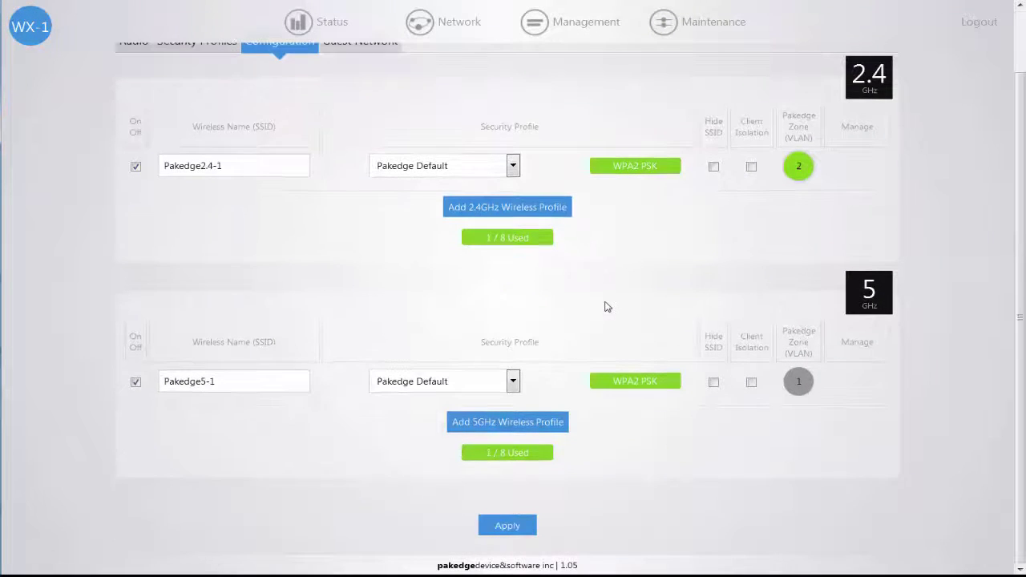
pyautogui.click(507, 526)
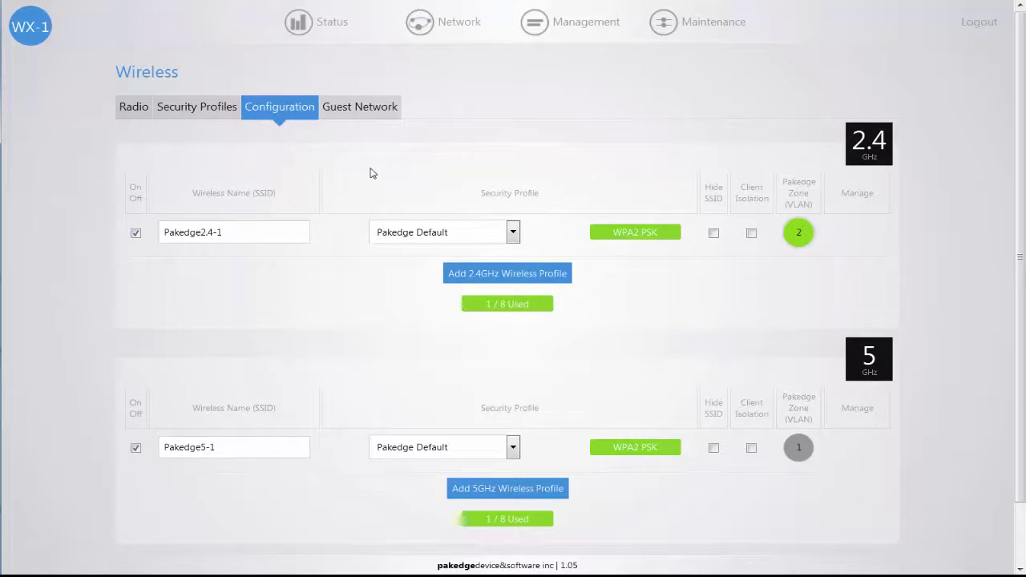
# Apply Guest Network settings with guest SSIDs off, Pakedge Default profile and DHCP 192.168.200.100–250.
pyautogui.click(360, 113)
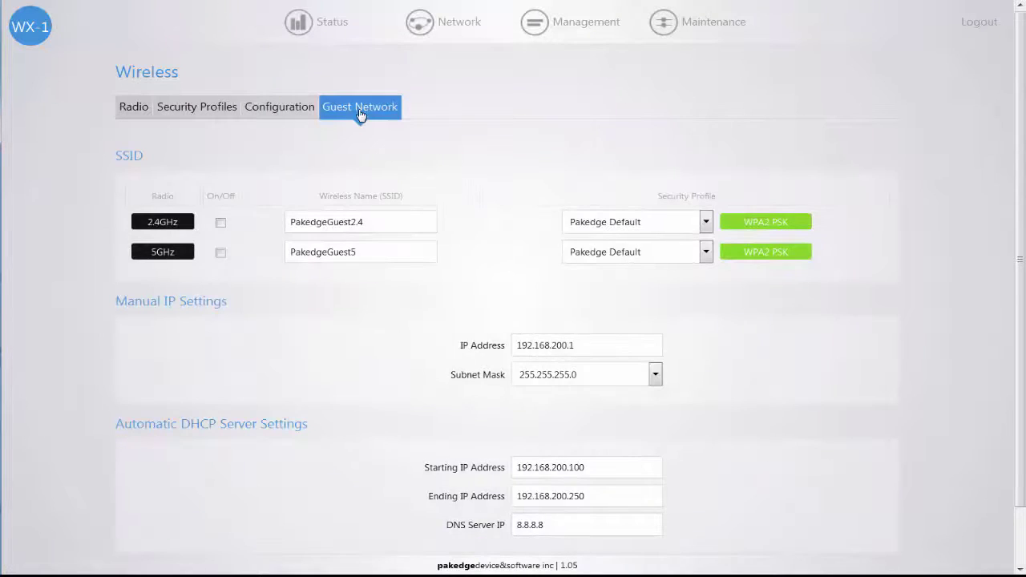
pyautogui.click(380, 220)
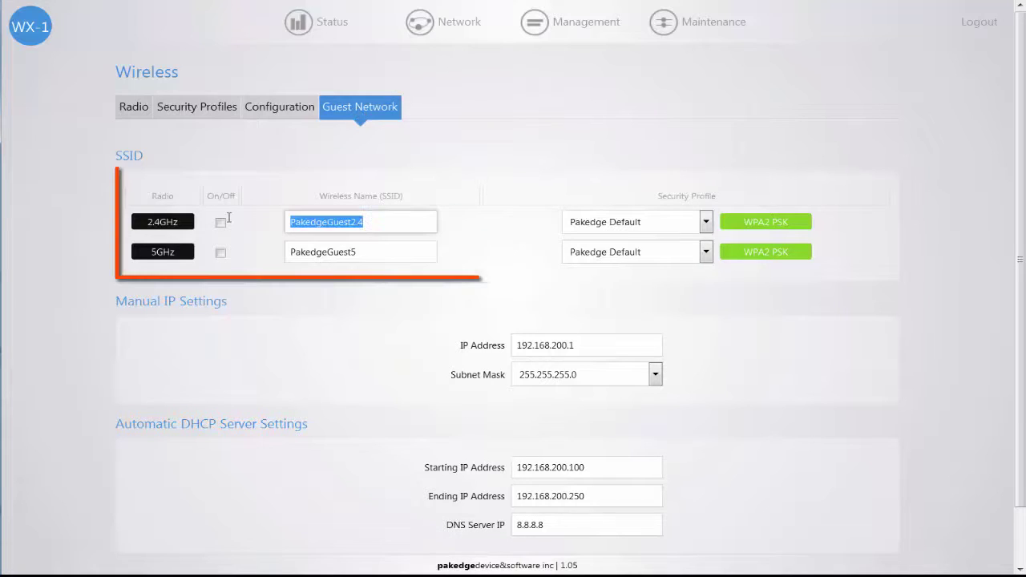
pyautogui.click(706, 222)
pyautogui.click(706, 223)
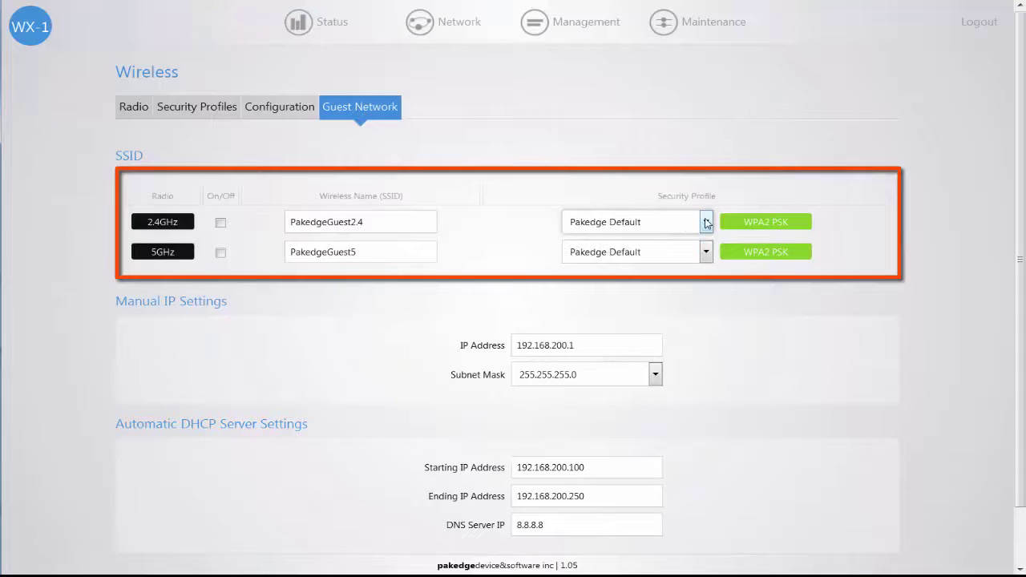
pyautogui.scroll(-1, 621, 345)
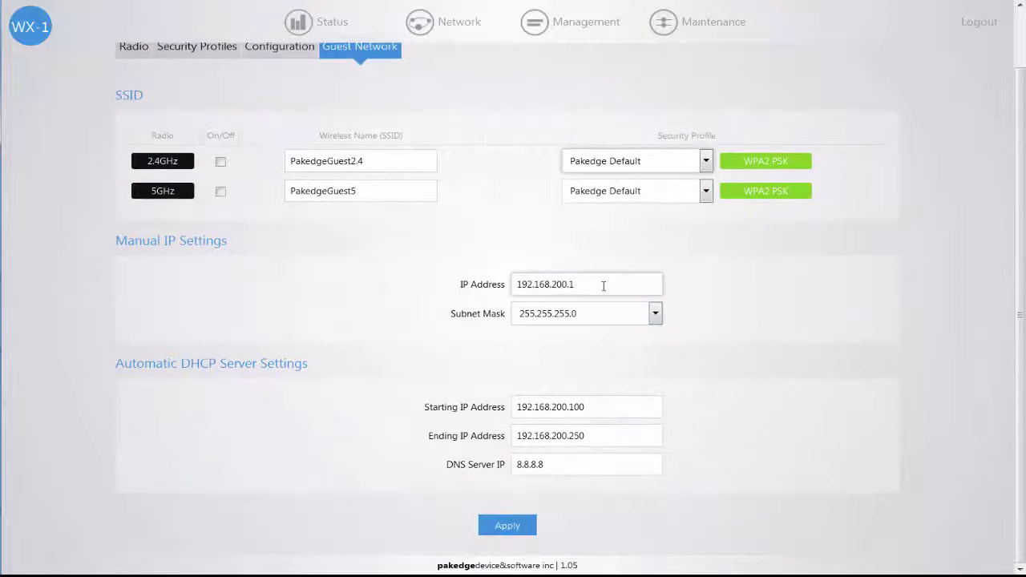
pyautogui.moveTo(601, 283); pyautogui.dragTo(427, 281)
pyautogui.click(427, 282)
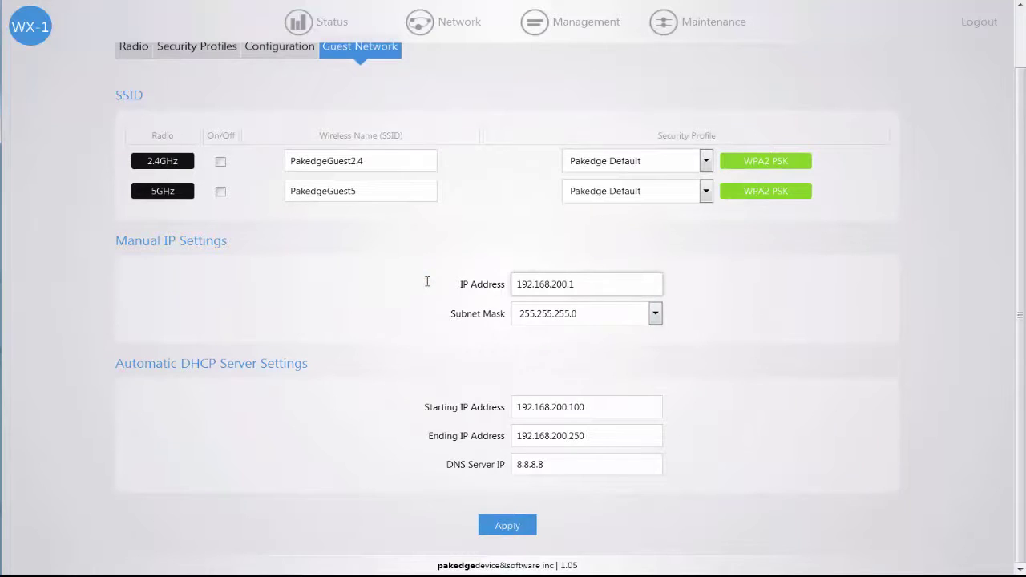
pyautogui.click(497, 532)
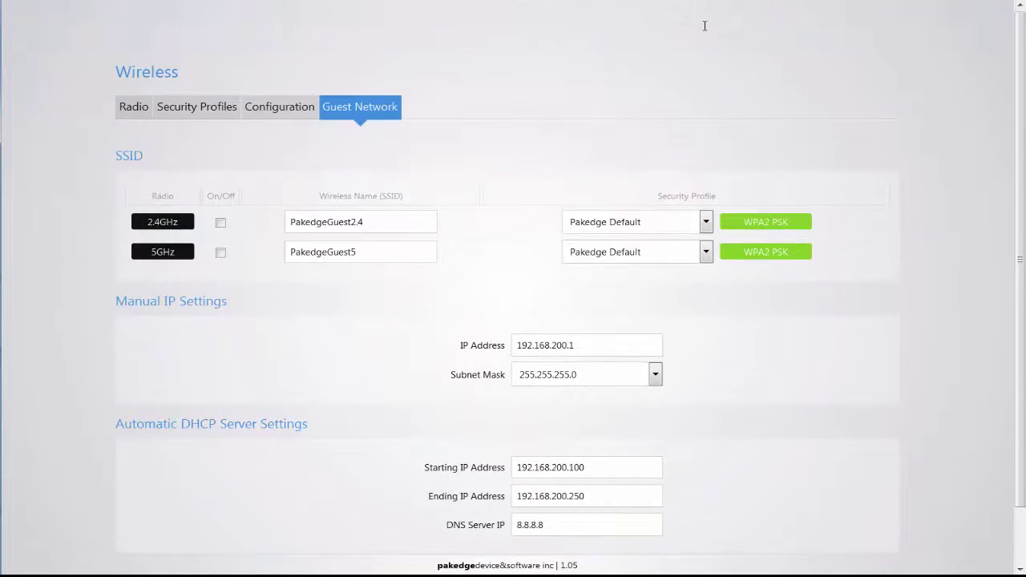
# Go to Maintenance > Firmware, where Keep settings is checked and no image is selected.
pyautogui.moveTo(705, 25)
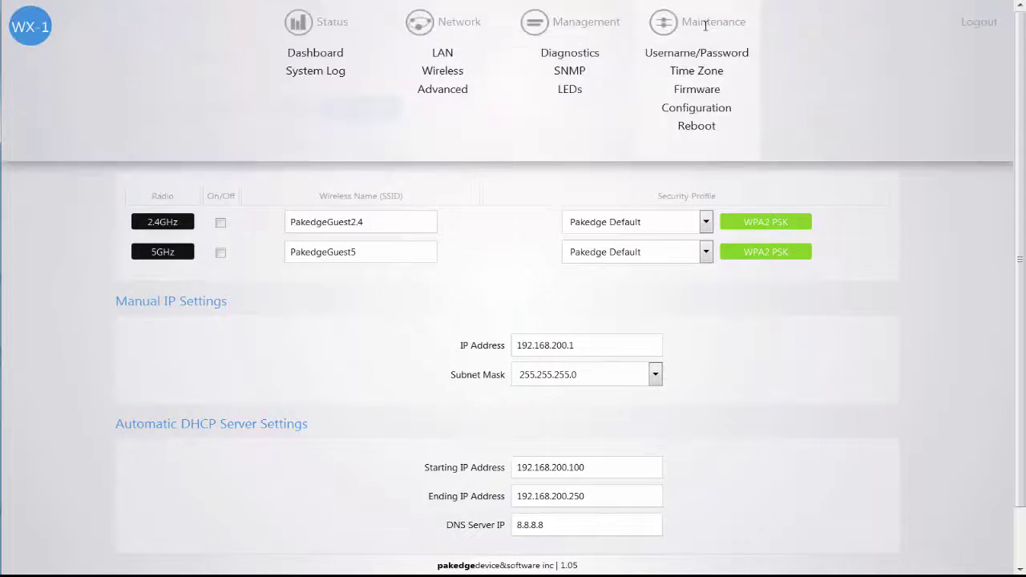
pyautogui.click(699, 93)
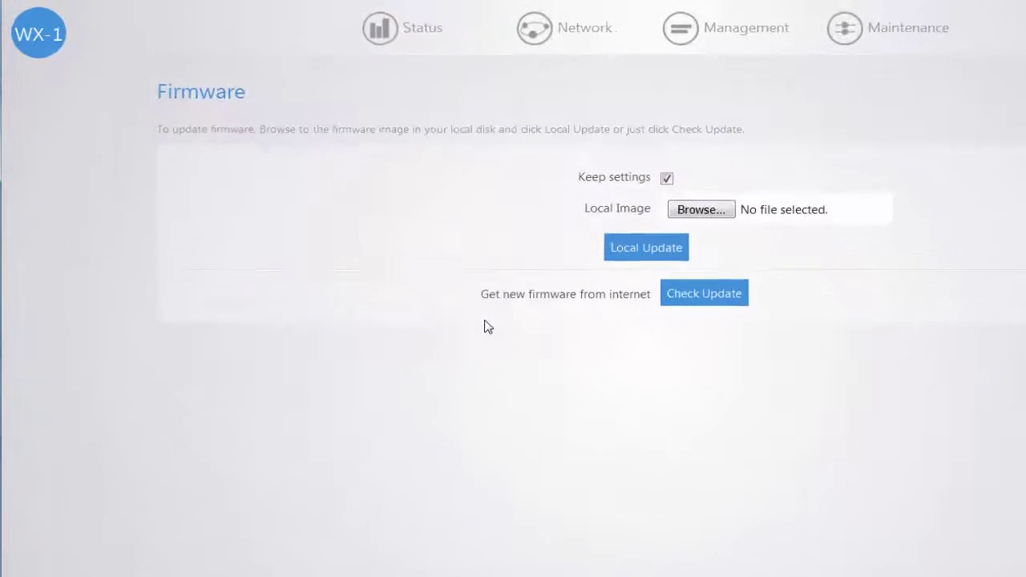
pyautogui.moveTo(417, 29)
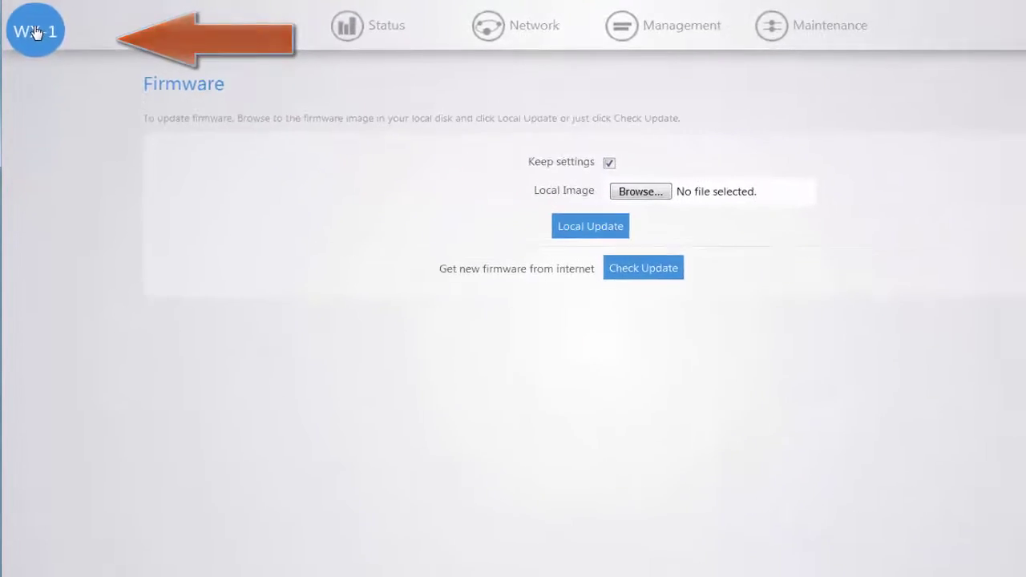
# Return to the status dashboard via the WX-1 logo.
pyautogui.click(46, 41)
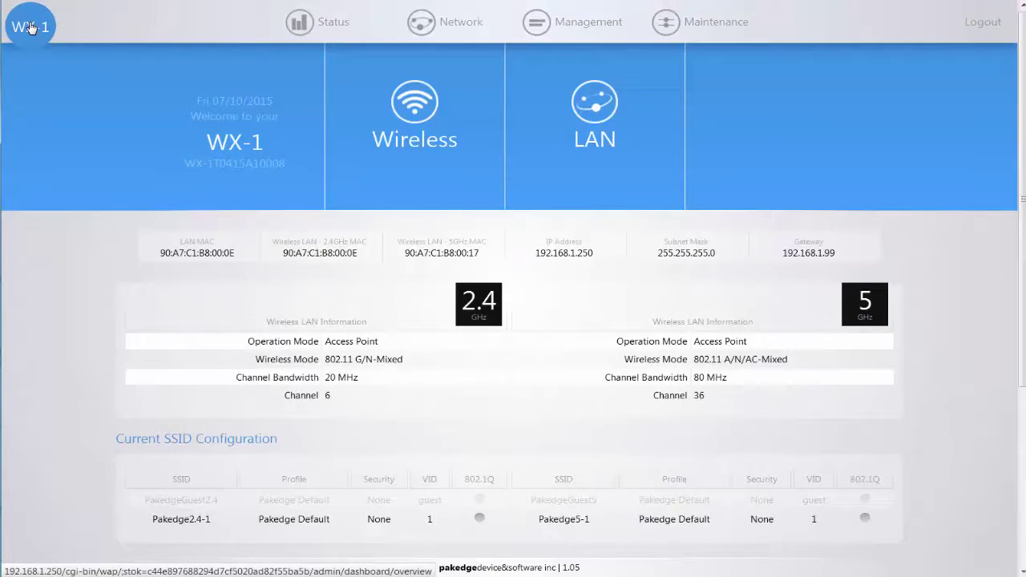